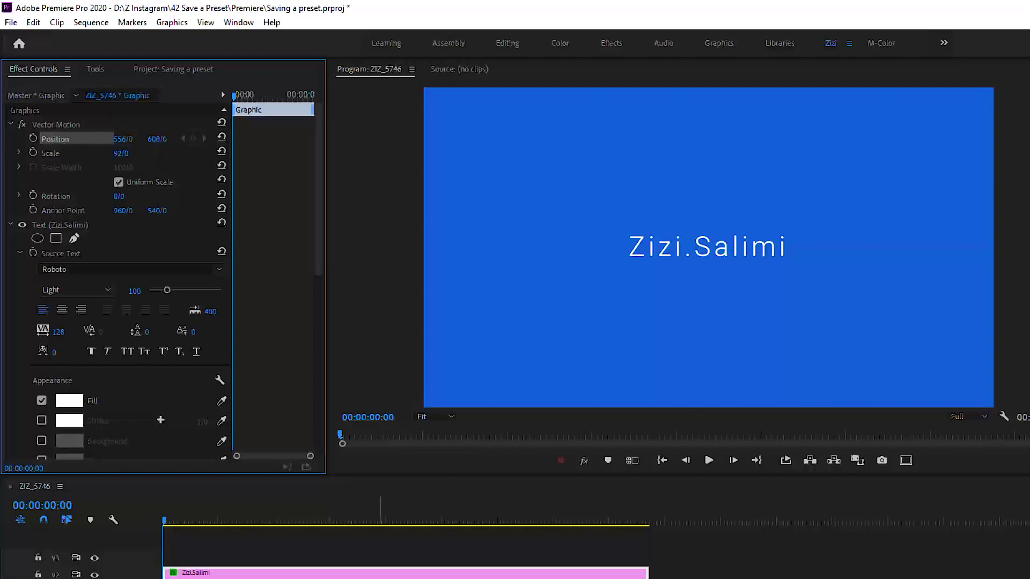
# Step: Keyframe the title's Vector Motion Position, starting it off to the right at X 1158
pyautogui.click(45, 73)
pyautogui.click(32, 139)
pyautogui.moveTo(236, 139); pyautogui.dragTo(248, 139)
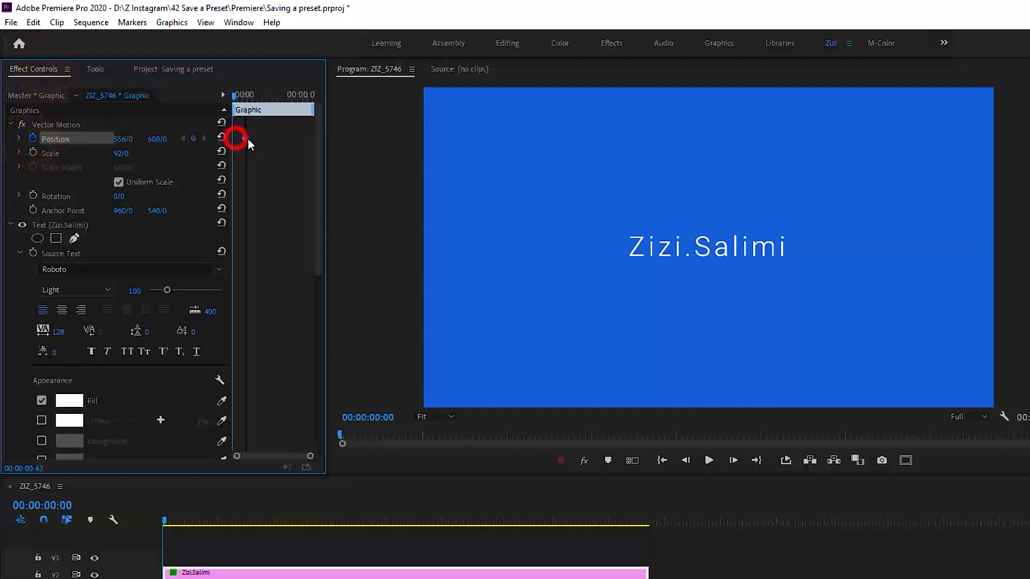
pyautogui.moveTo(122, 139); pyautogui.dragTo(177, 139)
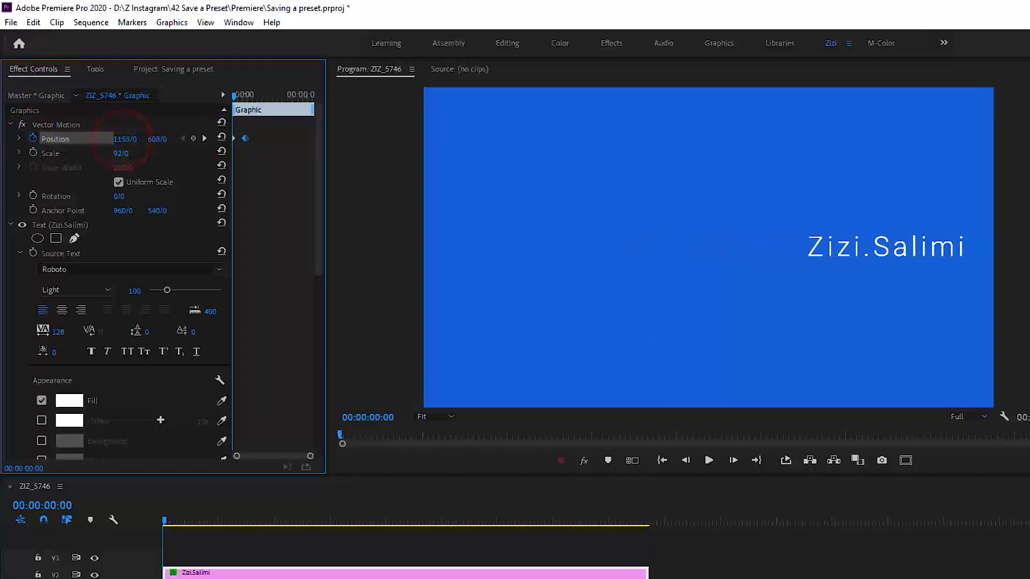
# Step: Show Position keyframes on the V2 clip and ease the motion curve so it starts fast and slows
pyautogui.doubleClick(133, 570)
pyautogui.moveTo(193, 476); pyautogui.dragTo(193, 449)
pyautogui.click(193, 533)
pyautogui.click(340, 538)
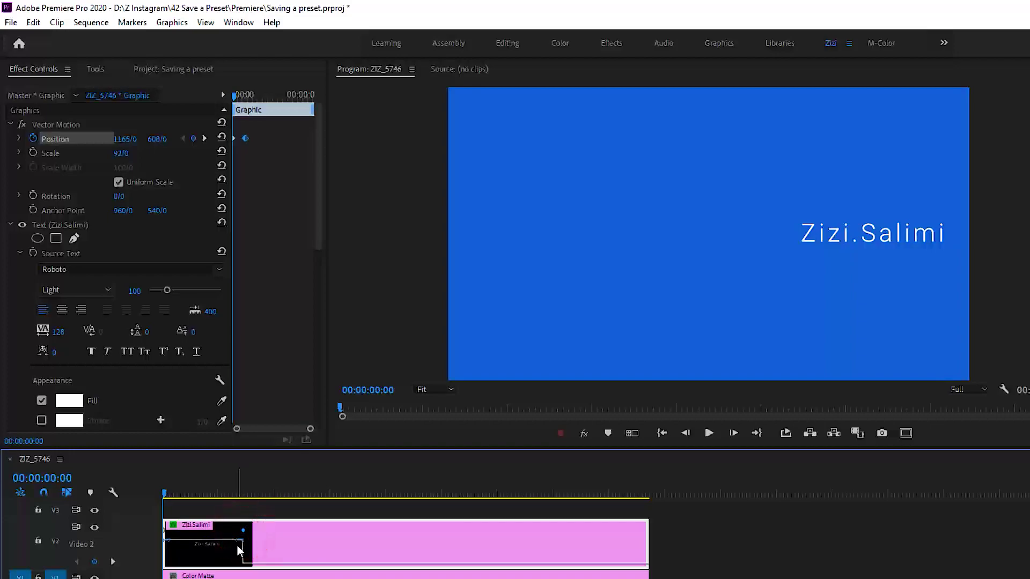
pyautogui.moveTo(244, 538); pyautogui.dragTo(209, 574)
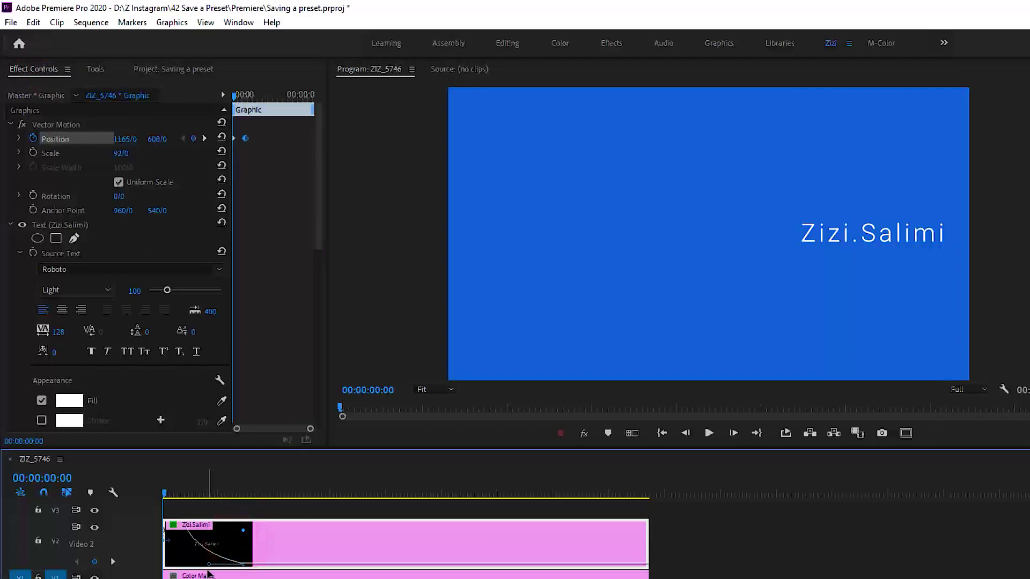
pyautogui.moveTo(166, 529); pyautogui.dragTo(167, 560)
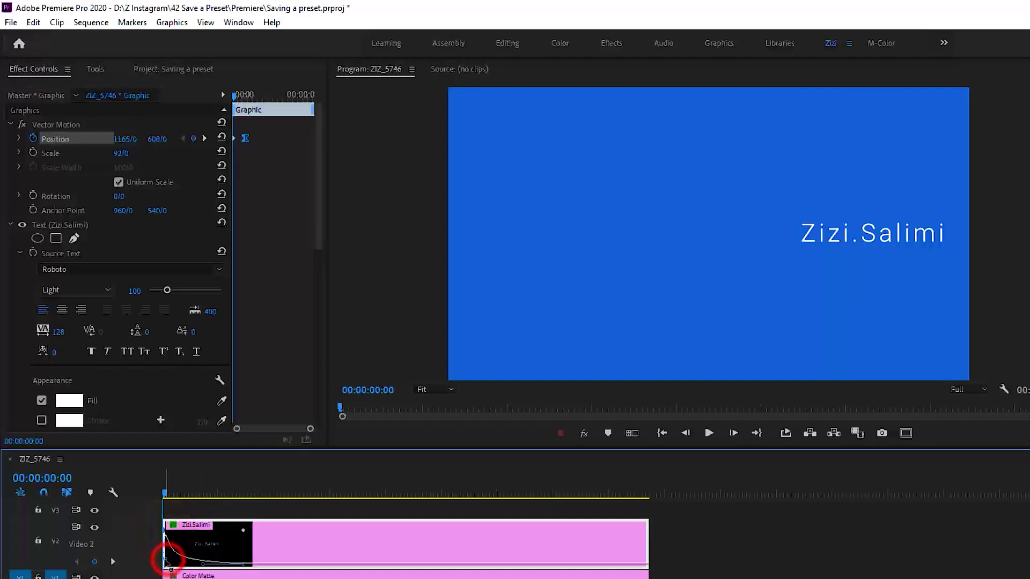
# Step: Keyframe Transform Opacity to reach 100% at frame 8, then preview the animation
pyautogui.scroll(-10, 161, 268)
pyautogui.click(107, 314)
pyautogui.moveTo(307, 429); pyautogui.dragTo(273, 429)
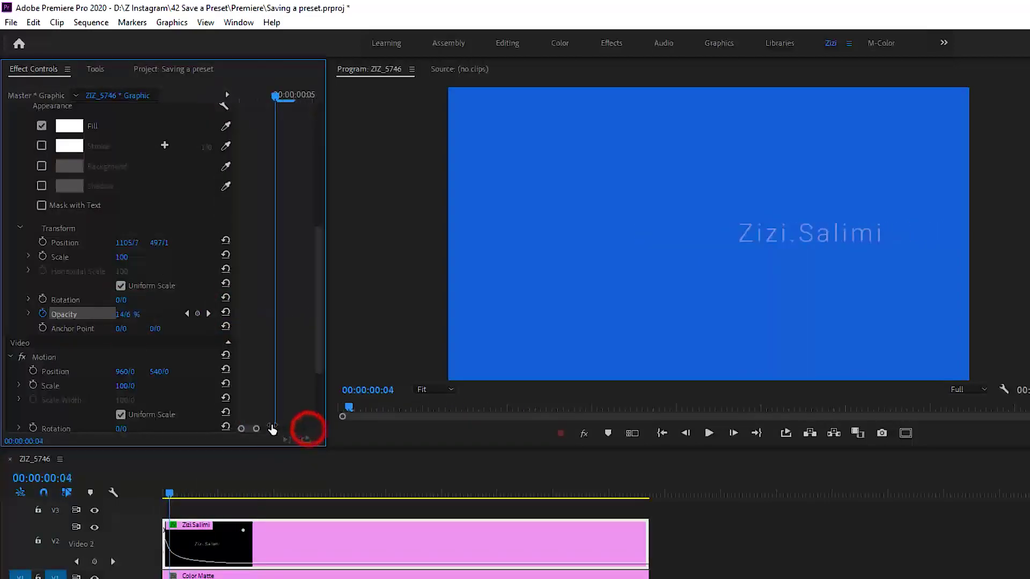
pyautogui.moveTo(295, 311); pyautogui.dragTo(255, 315)
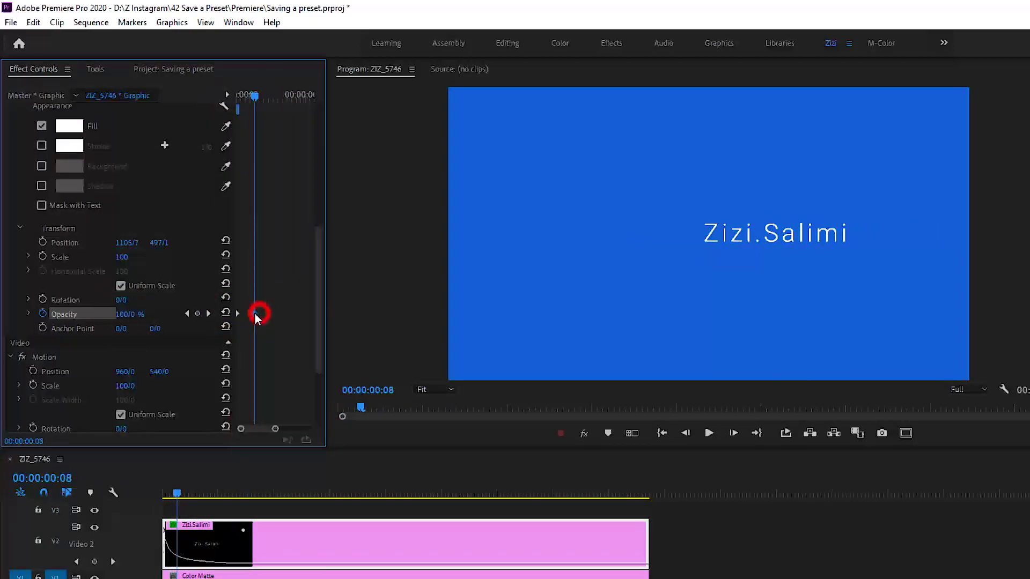
pyautogui.moveTo(209, 494); pyautogui.dragTo(216, 494)
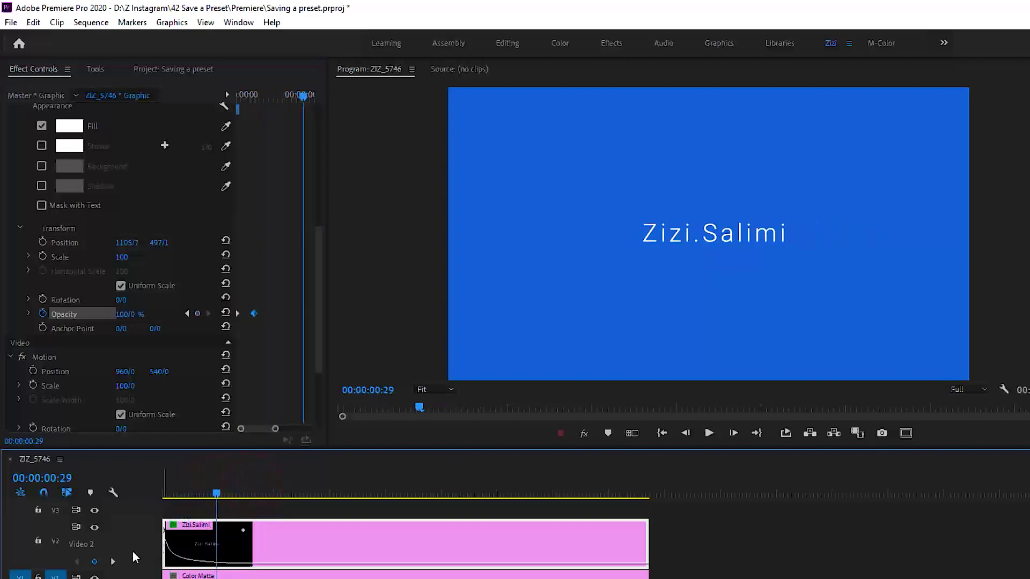
pyautogui.doubleClick(133, 558)
pyautogui.click(102, 125)
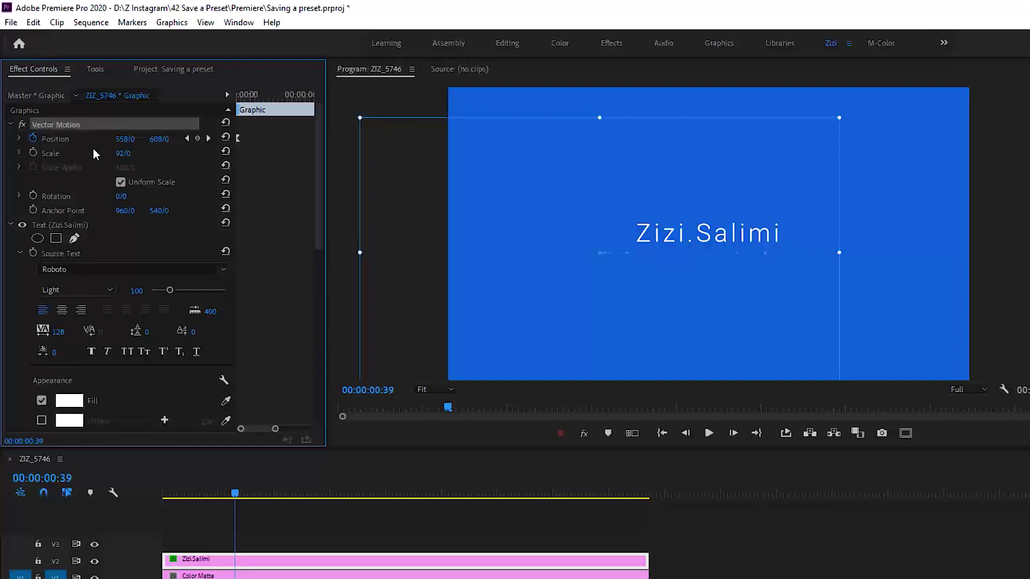
pyautogui.keyDown('ctrl'); pyautogui.click(84, 224); pyautogui.keyUp('ctrl')
pyautogui.scroll(-3, 92, 391)
pyautogui.scroll(-2, 88, 399)
pyautogui.scroll(5, 87, 399)
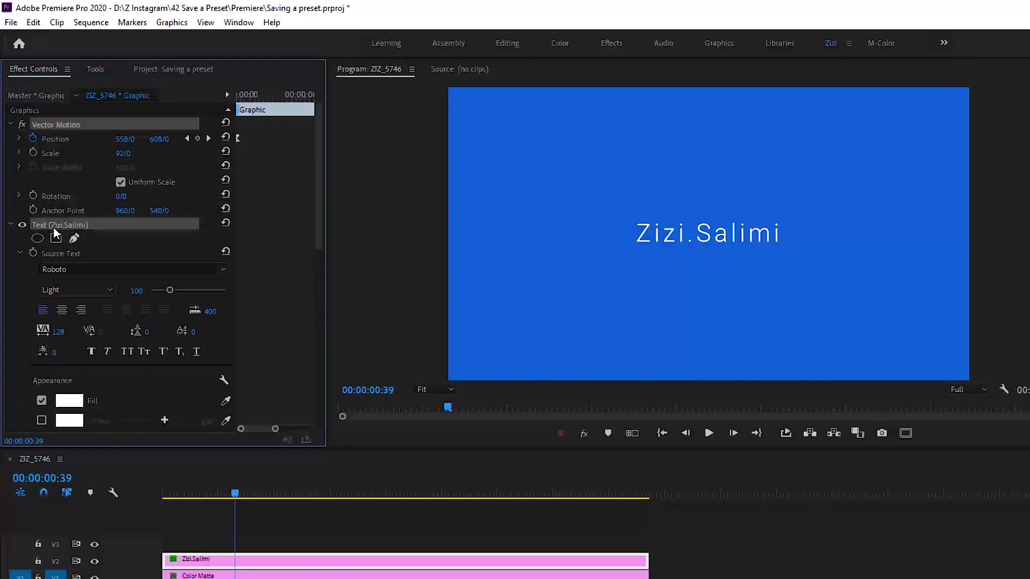
pyautogui.scroll(-2, 72, 303)
pyautogui.scroll(-4, 50, 315)
pyautogui.scroll(-5, 47, 330)
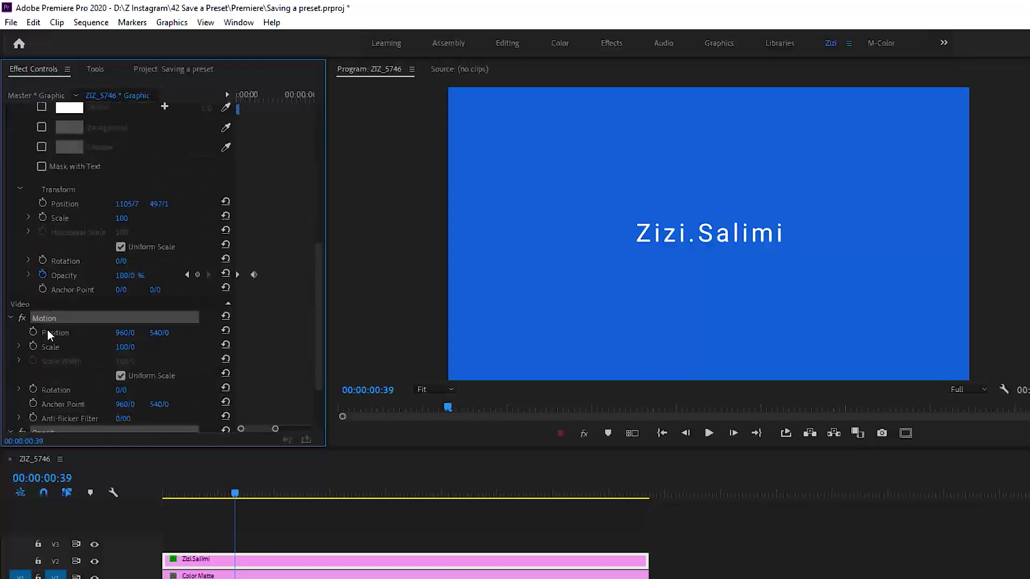
pyautogui.scroll(-2, 47, 330)
pyautogui.scroll(-1, 50, 272)
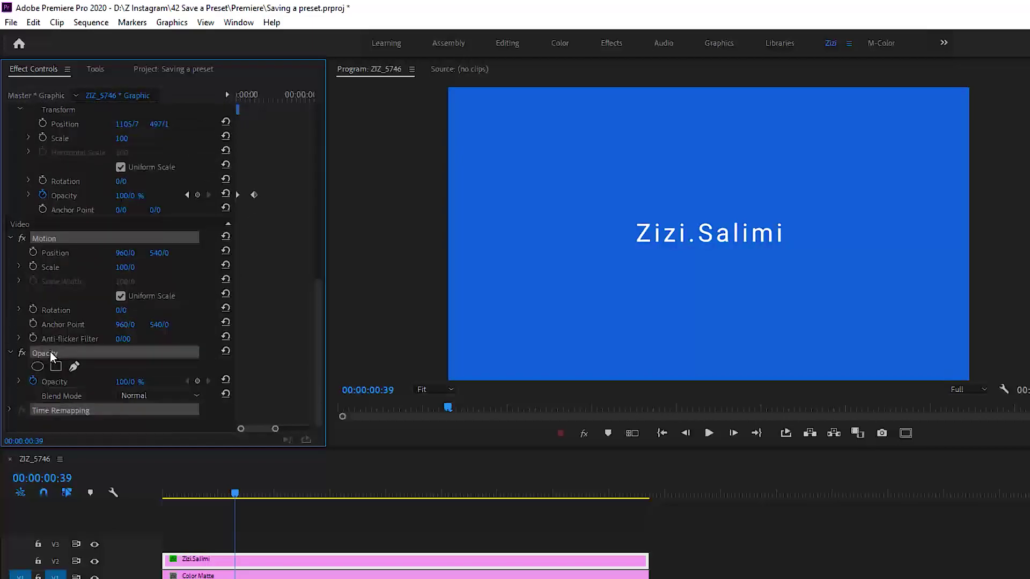
pyautogui.scroll(14, 50, 351)
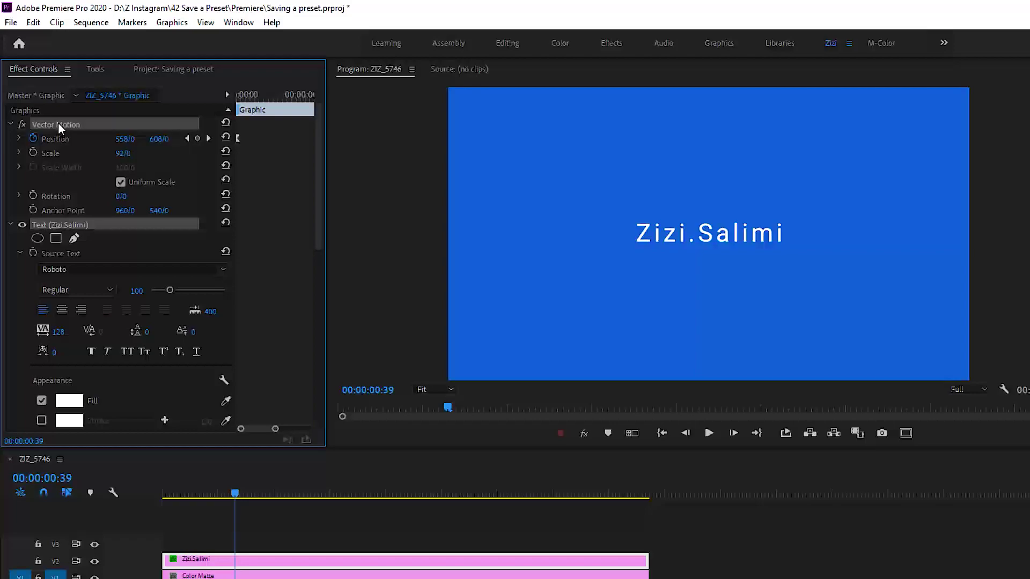
pyautogui.click(59, 125)
pyautogui.rightClick(61, 123)
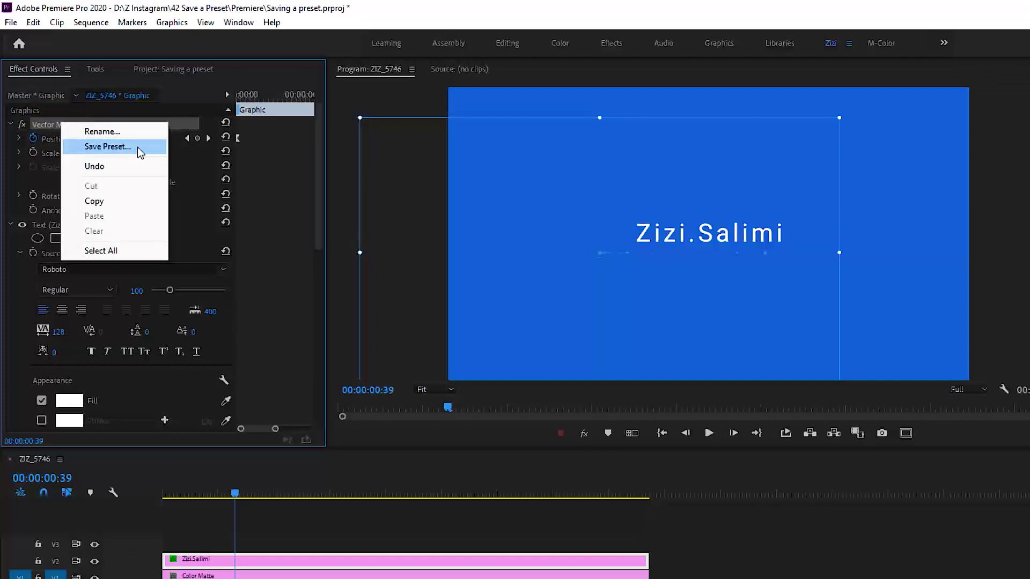
# Step: Dismiss the open menu and choose Save Preset from the Vector Motion effect's context menu
pyautogui.click(49, 128)
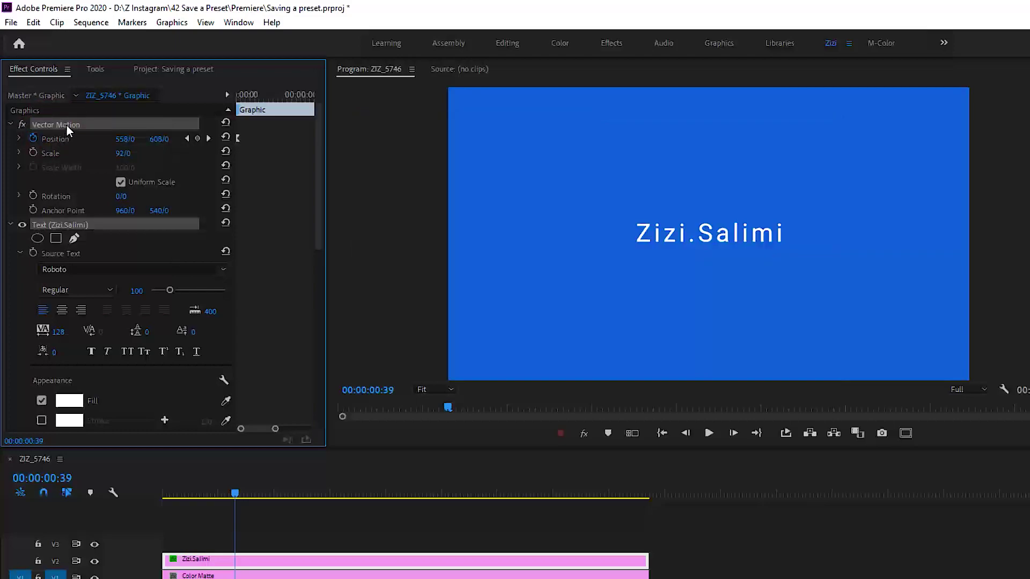
pyautogui.rightClick(63, 123)
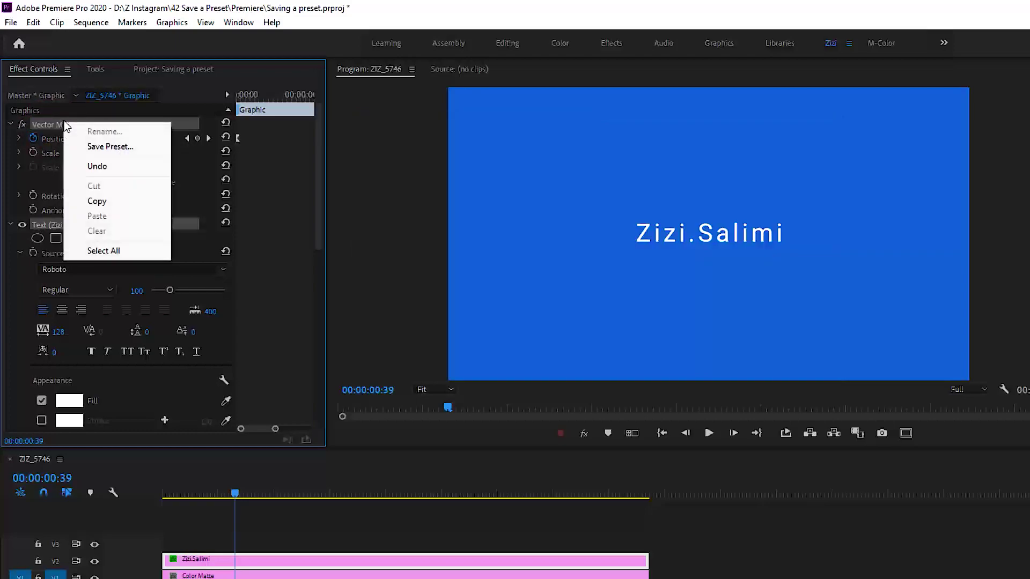
pyautogui.click(103, 147)
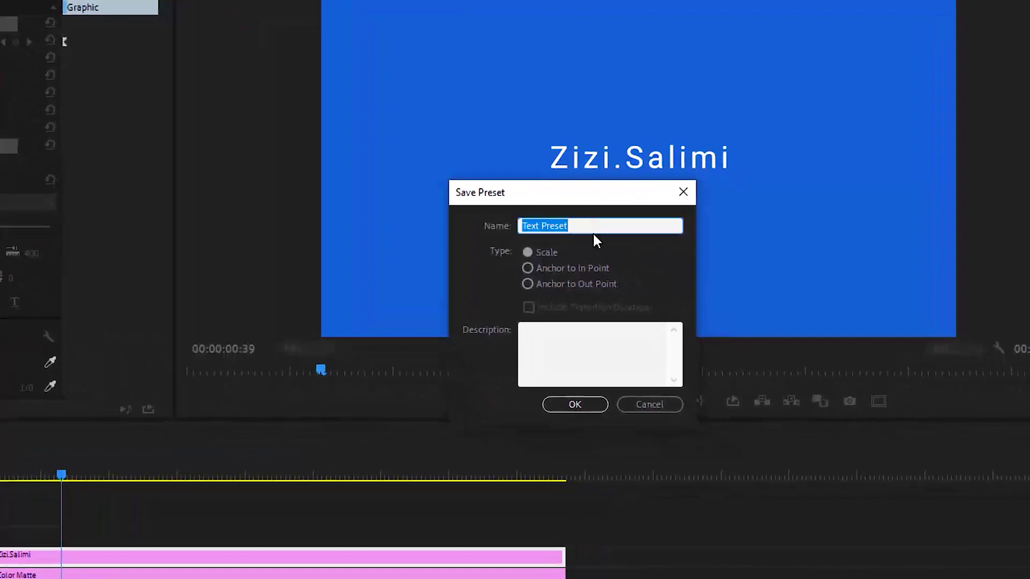
# Step: Name the preset 'Logo Animate', anchor it to Out Point, add a short Persian description, and confirm
pyautogui.write('Log')
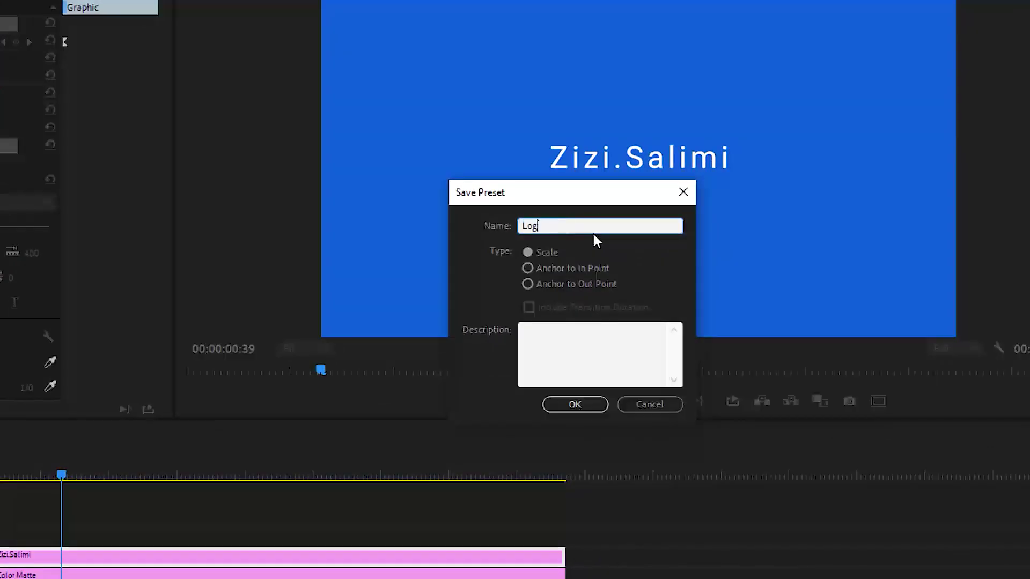
pyautogui.write('o Animate')
pyautogui.click(542, 252)
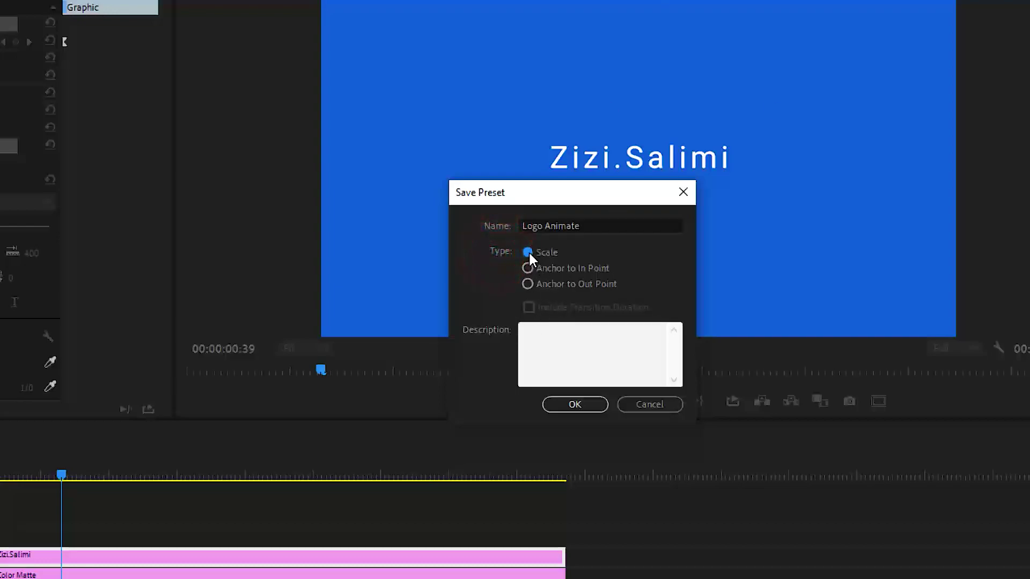
pyautogui.click(529, 249)
pyautogui.click(553, 287)
pyautogui.click(646, 375)
pyautogui.write('برای انتهای کار')
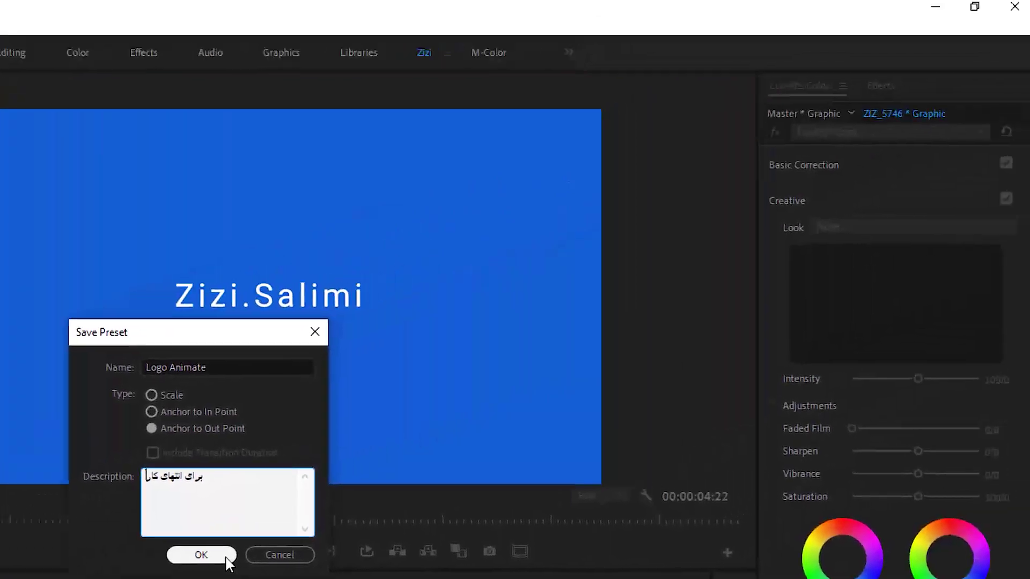
pyautogui.click(219, 561)
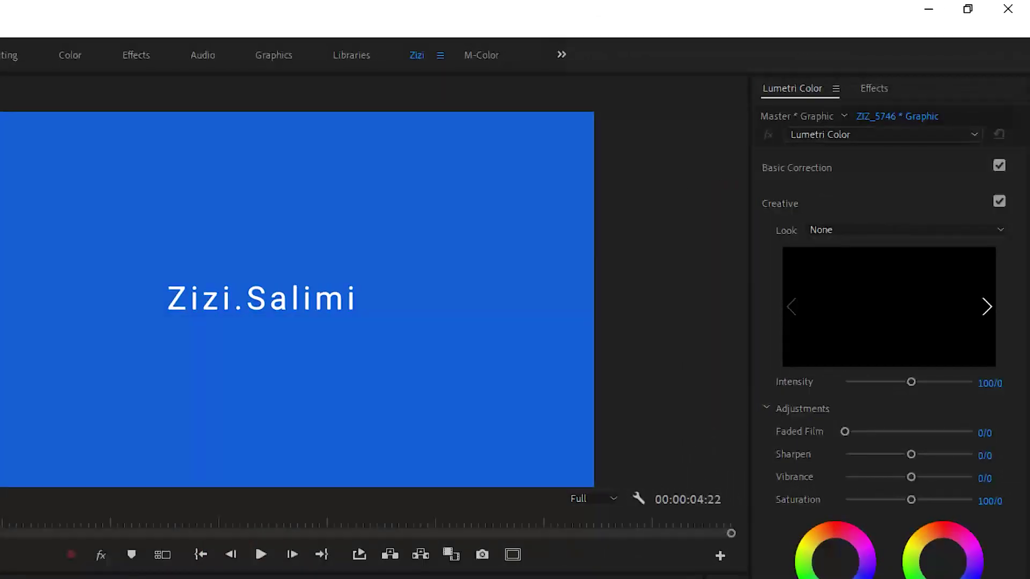
# Step: Expand the Presets bin in the Effects panel and select the new Logo Animate preset
pyautogui.click(872, 88)
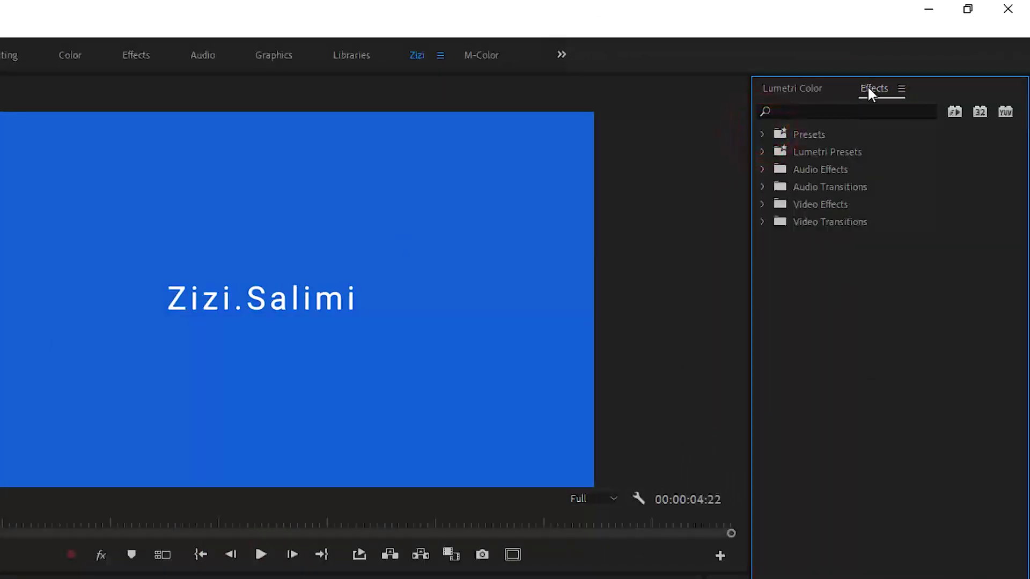
pyautogui.click(761, 134)
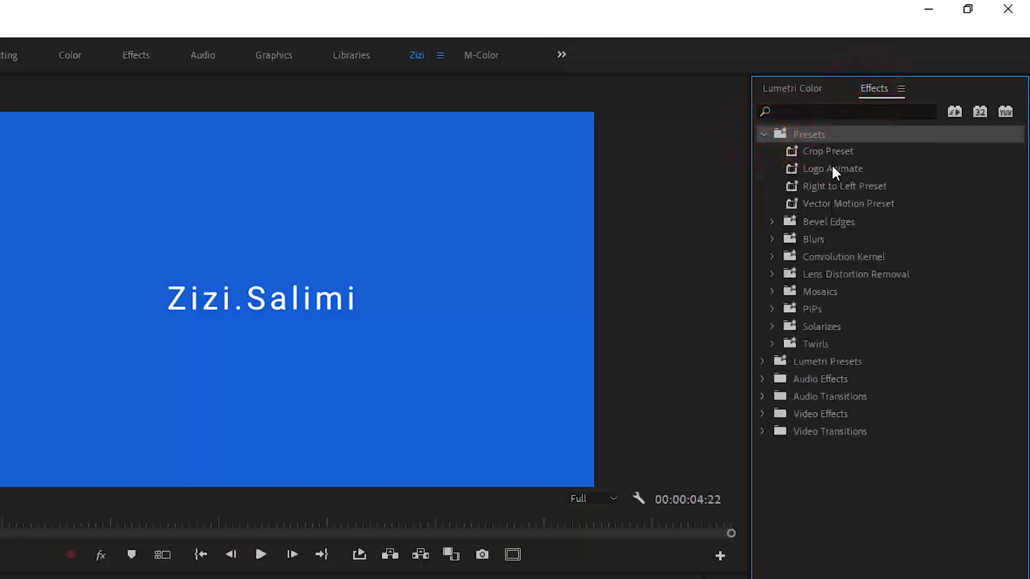
pyautogui.moveTo(832, 166)
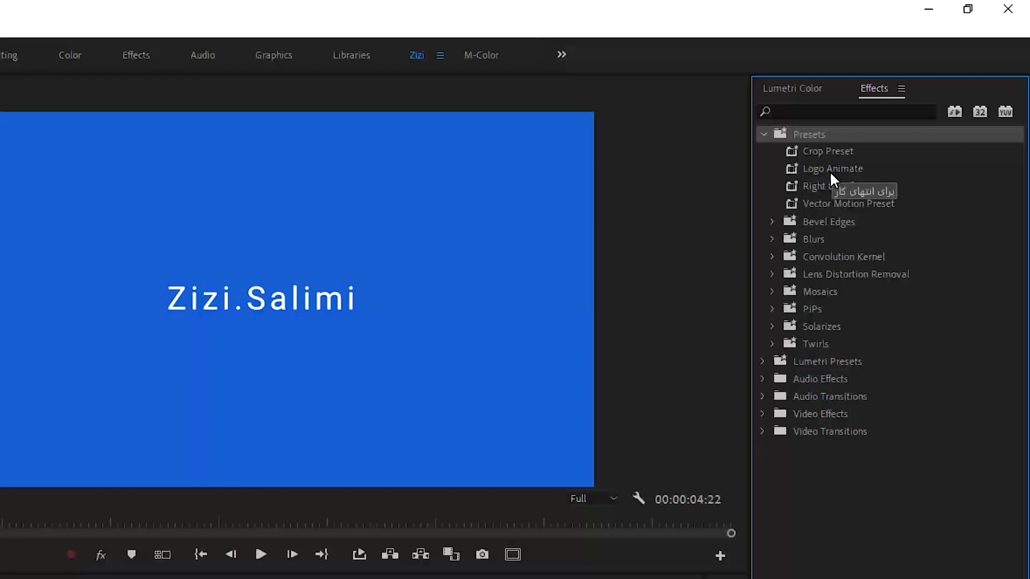
pyautogui.click(830, 169)
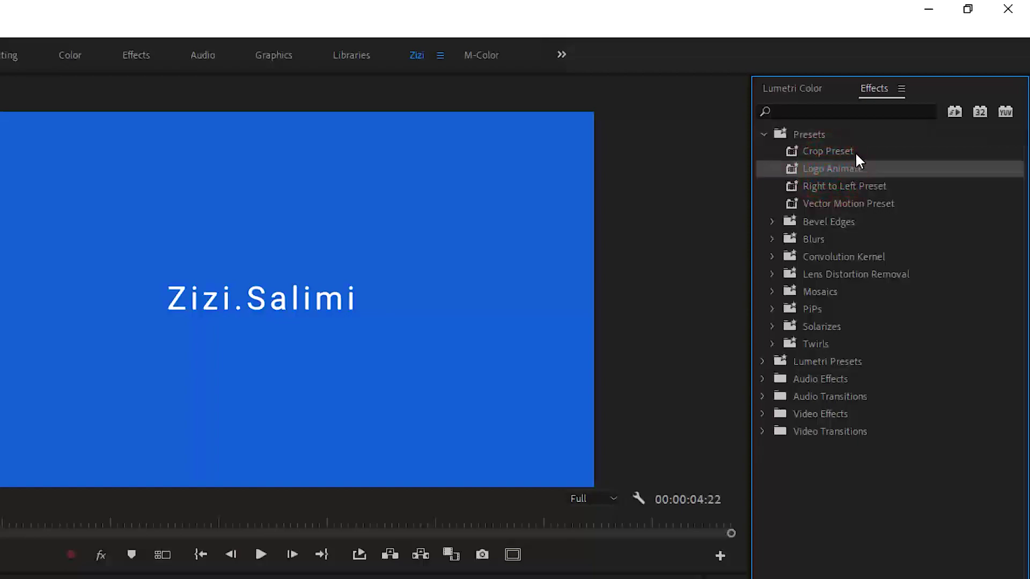
# Step: Check the Crop, Vector Motion, Right to Left and Logo Animate preset entries
pyautogui.click(855, 152)
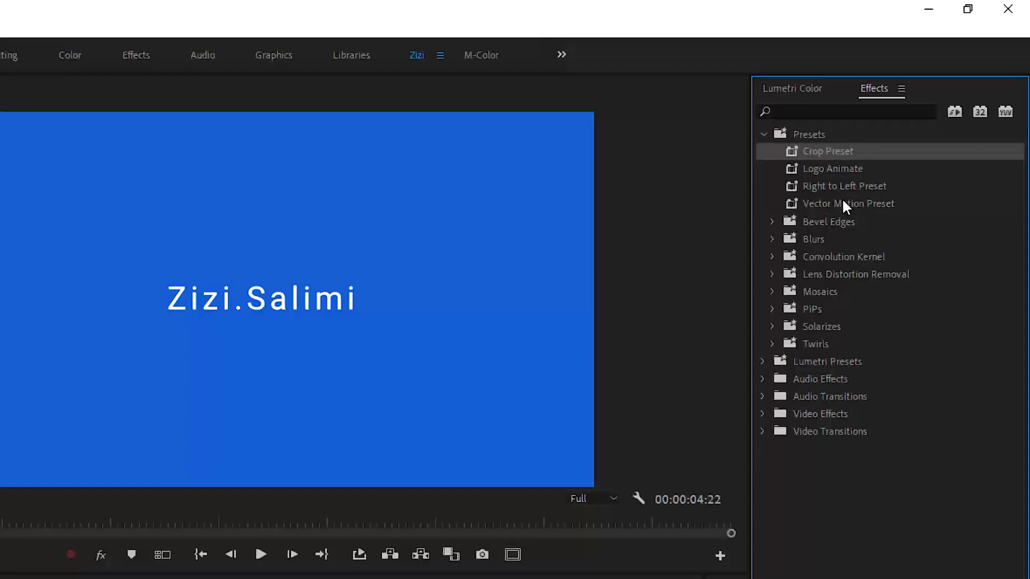
pyautogui.click(842, 203)
pyautogui.click(842, 187)
pyautogui.click(852, 169)
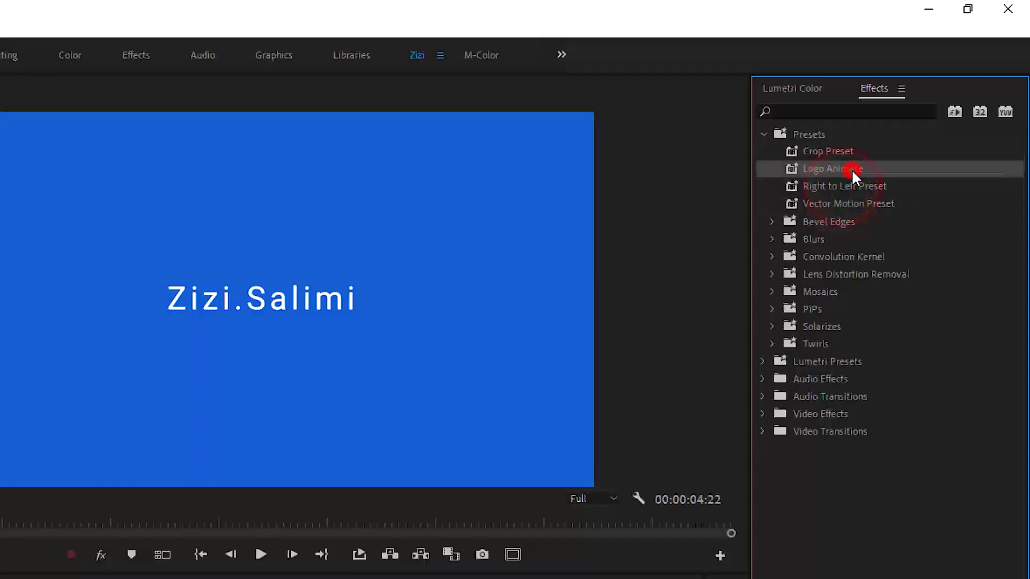
pyautogui.click(839, 152)
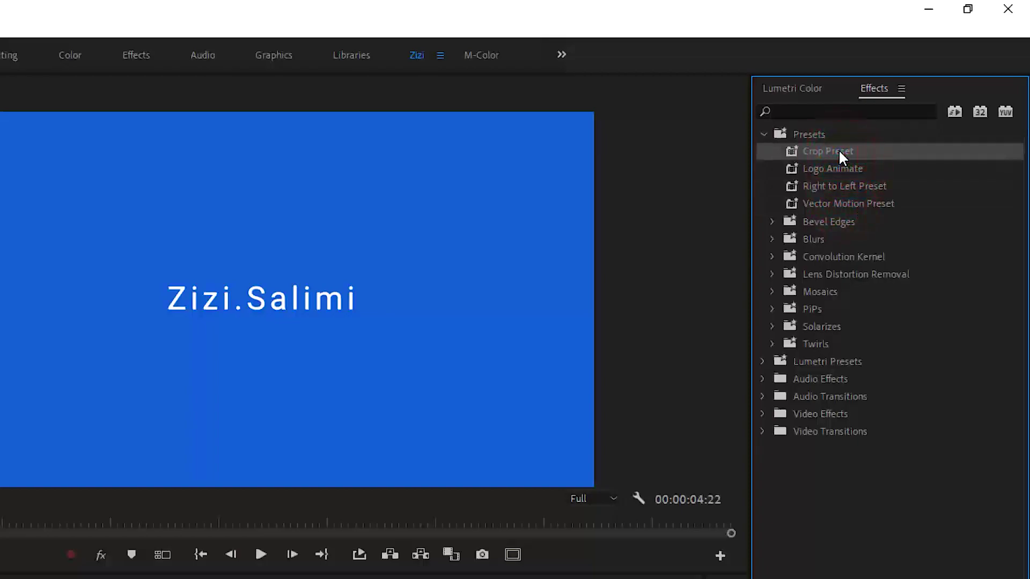